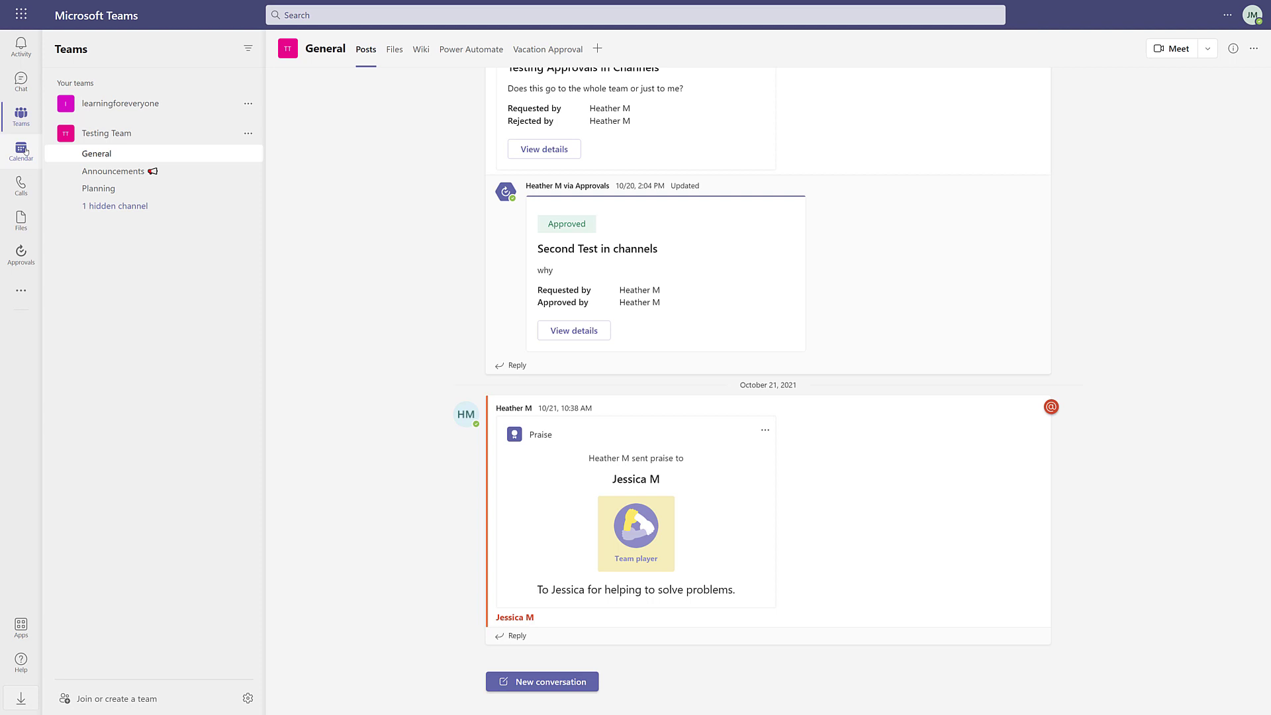
Find the Dress Rehearsal for Teams Webinar meeting in the calendar and join it with camera and microphone off
{"action": "left_click", "coordinate": [21, 149]}
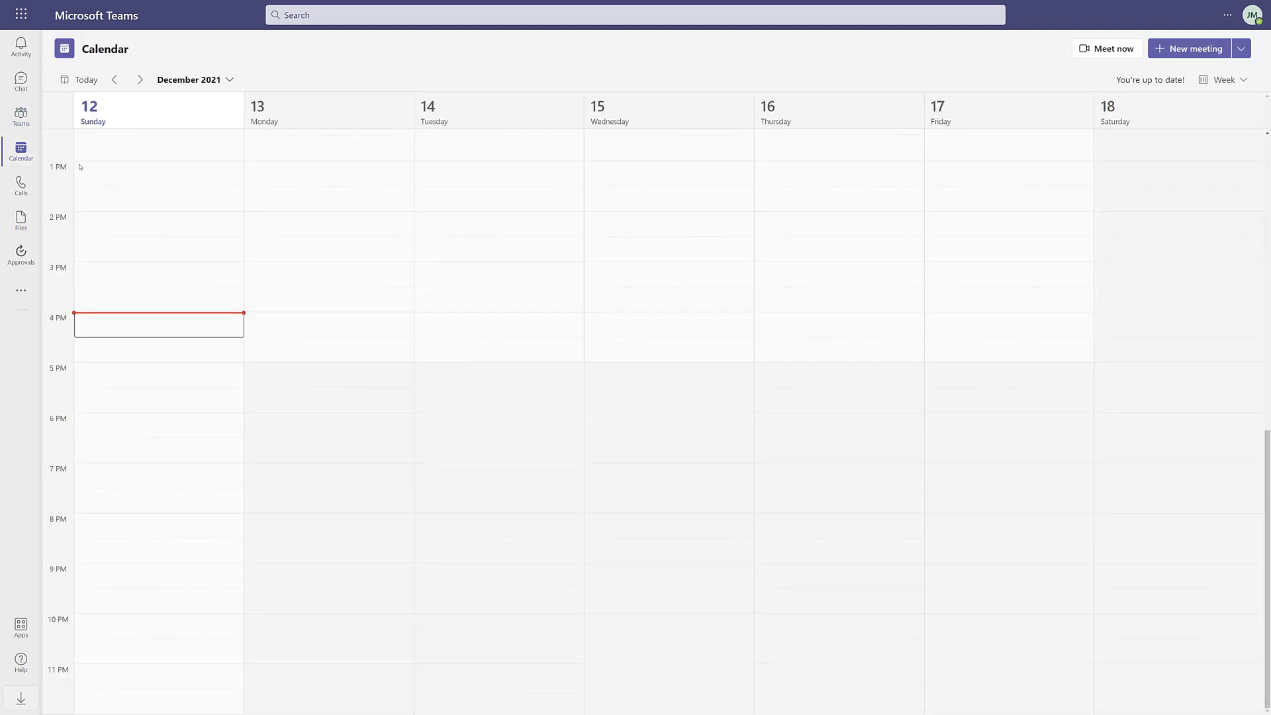
{"action": "scroll", "coordinate": [253, 292], "scroll_direction": "up", "scroll_amount": 5}
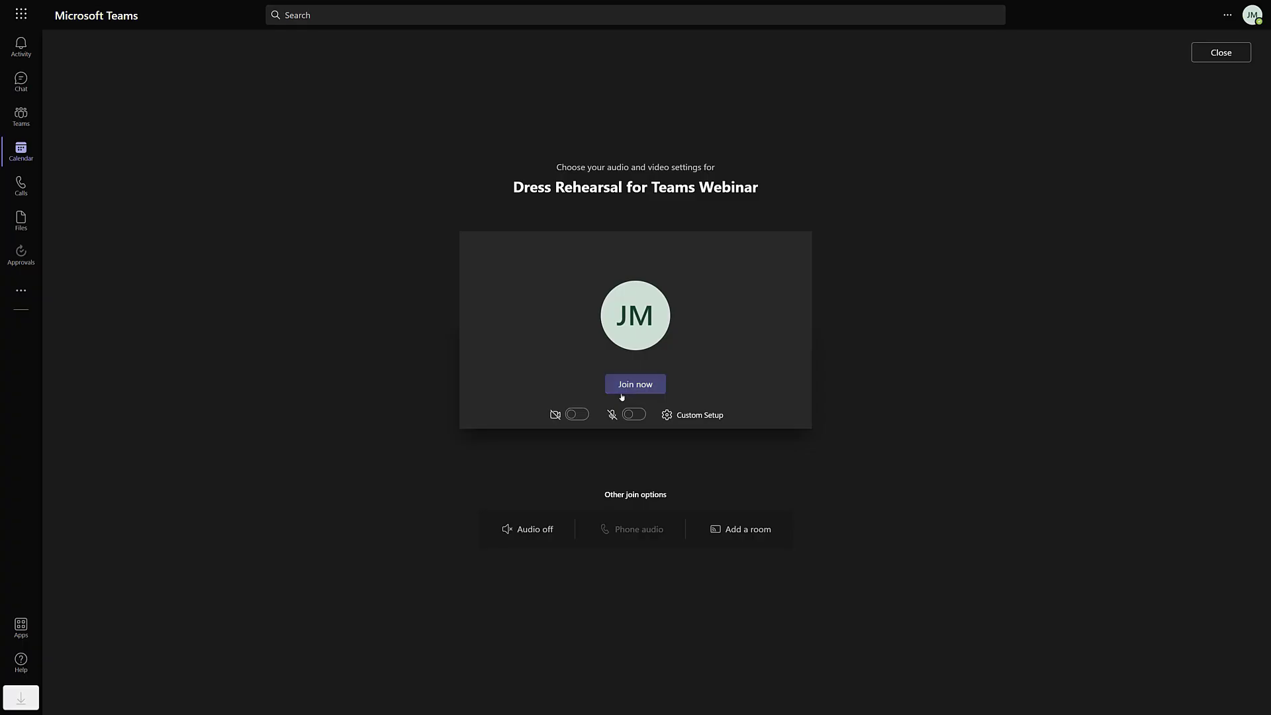
{"action": "left_click", "coordinate": [629, 384]}
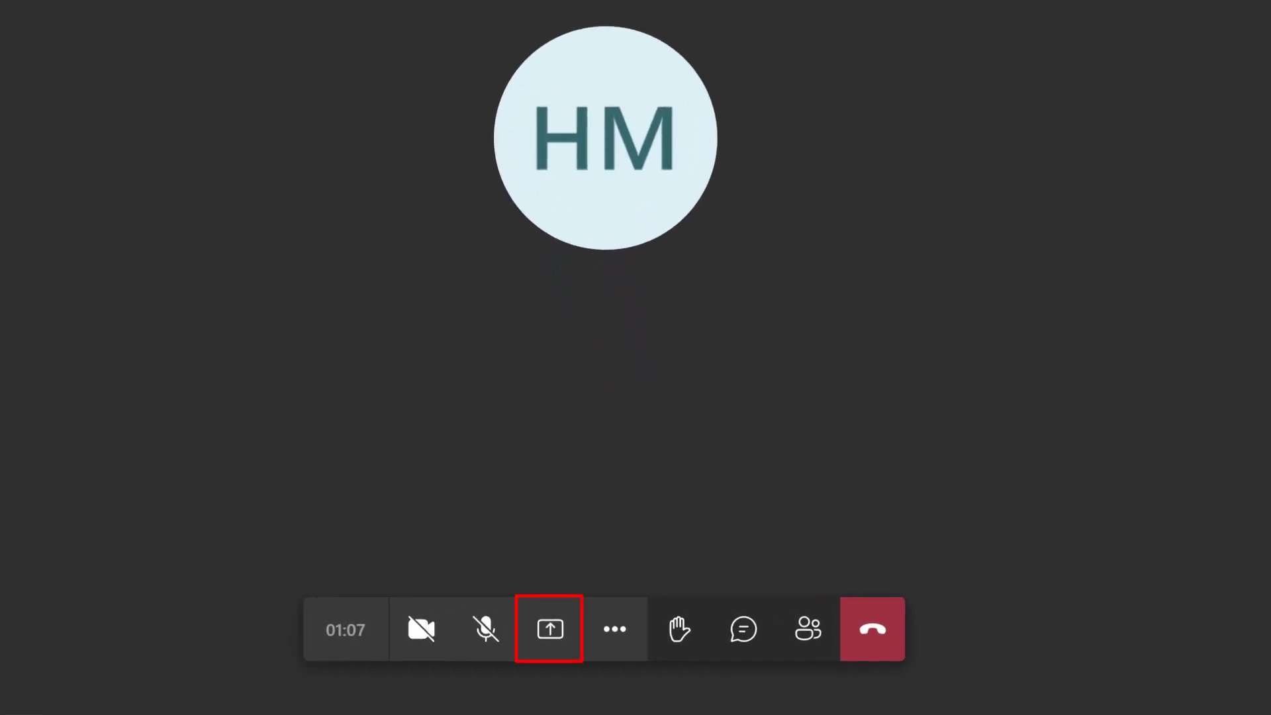
Present the Teams Meetings PowerPoint uploaded from the computer in the meeting and move to slide 2, Agenda
{"action": "left_click", "coordinate": [556, 648]}
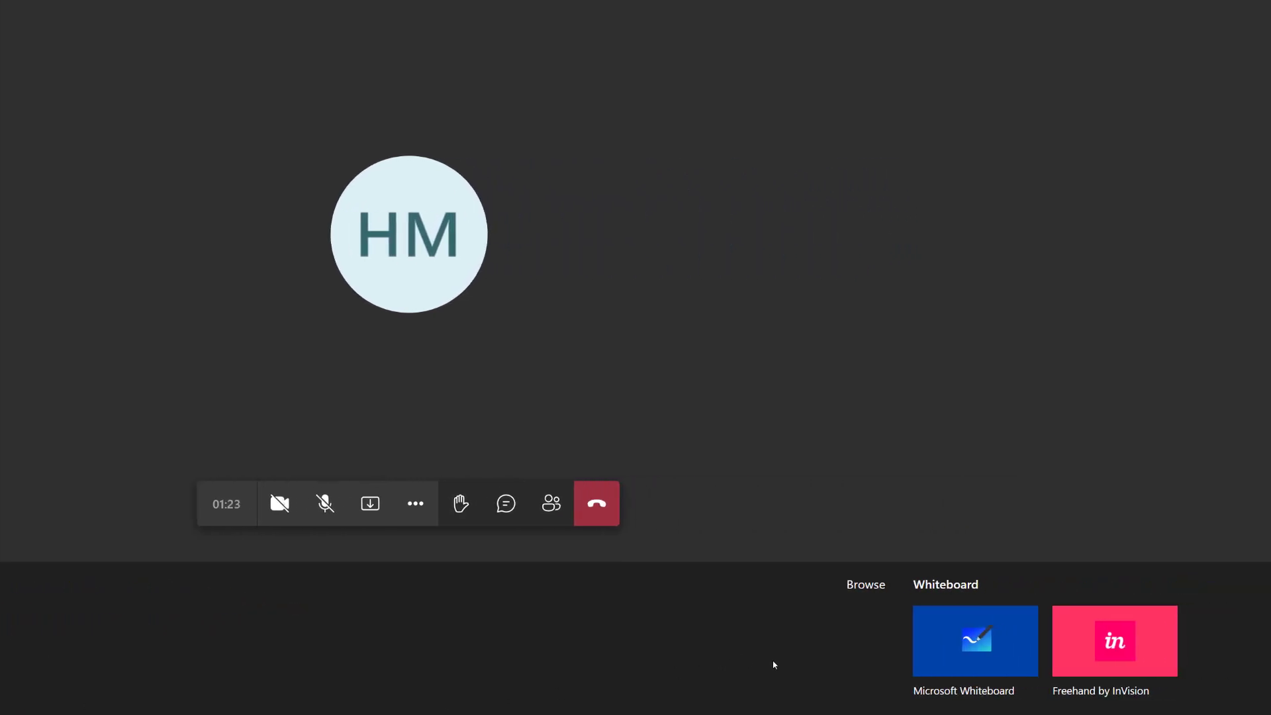
{"action": "left_click", "coordinate": [863, 588]}
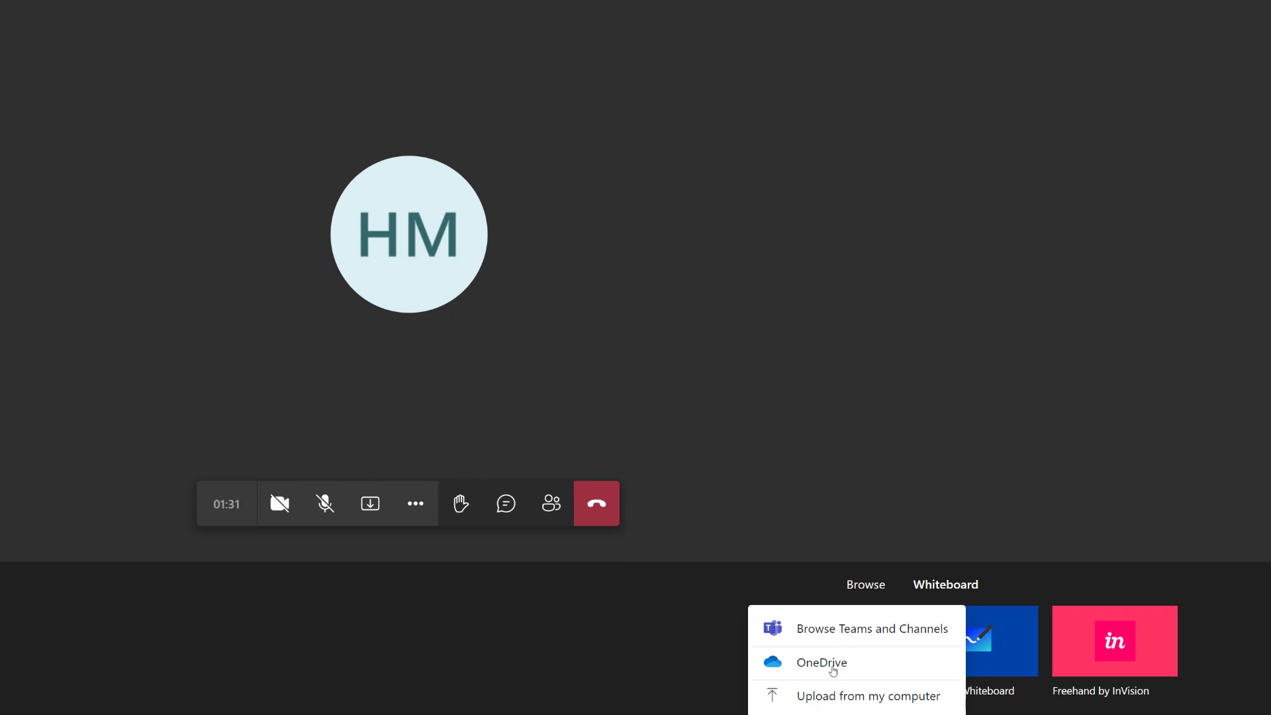
{"action": "left_click", "coordinate": [832, 708]}
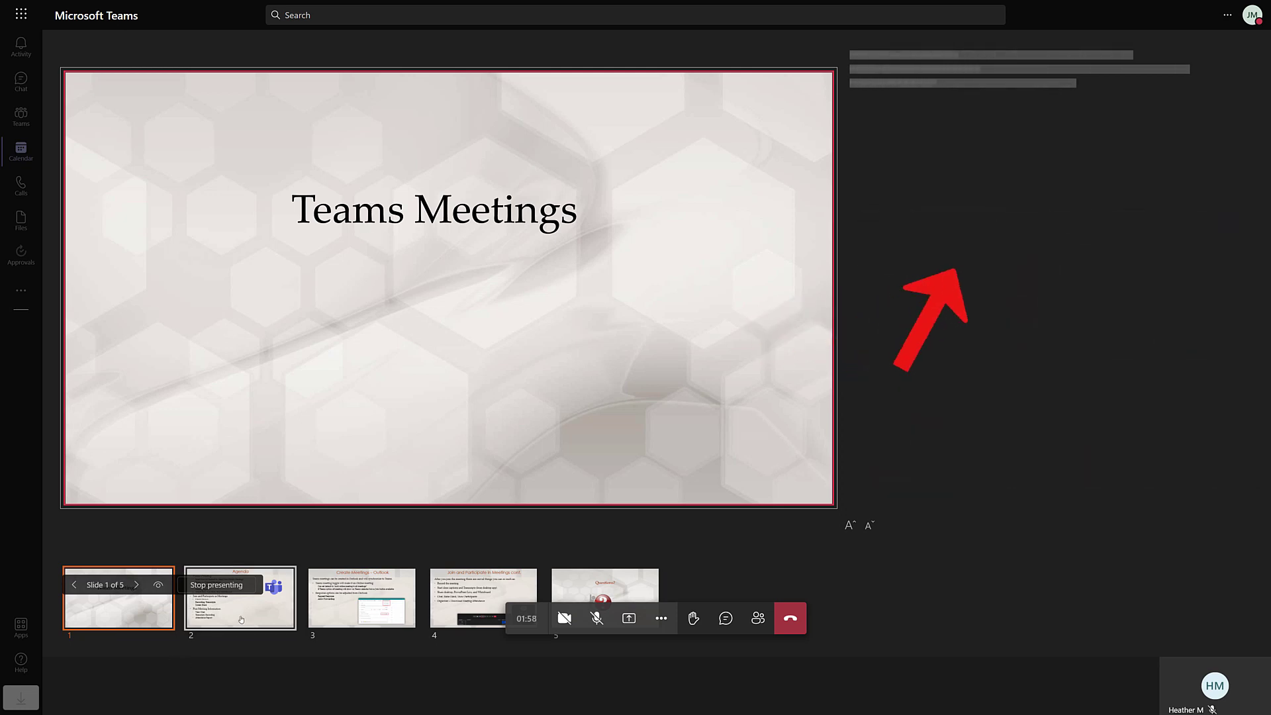
{"action": "left_click", "coordinate": [241, 620]}
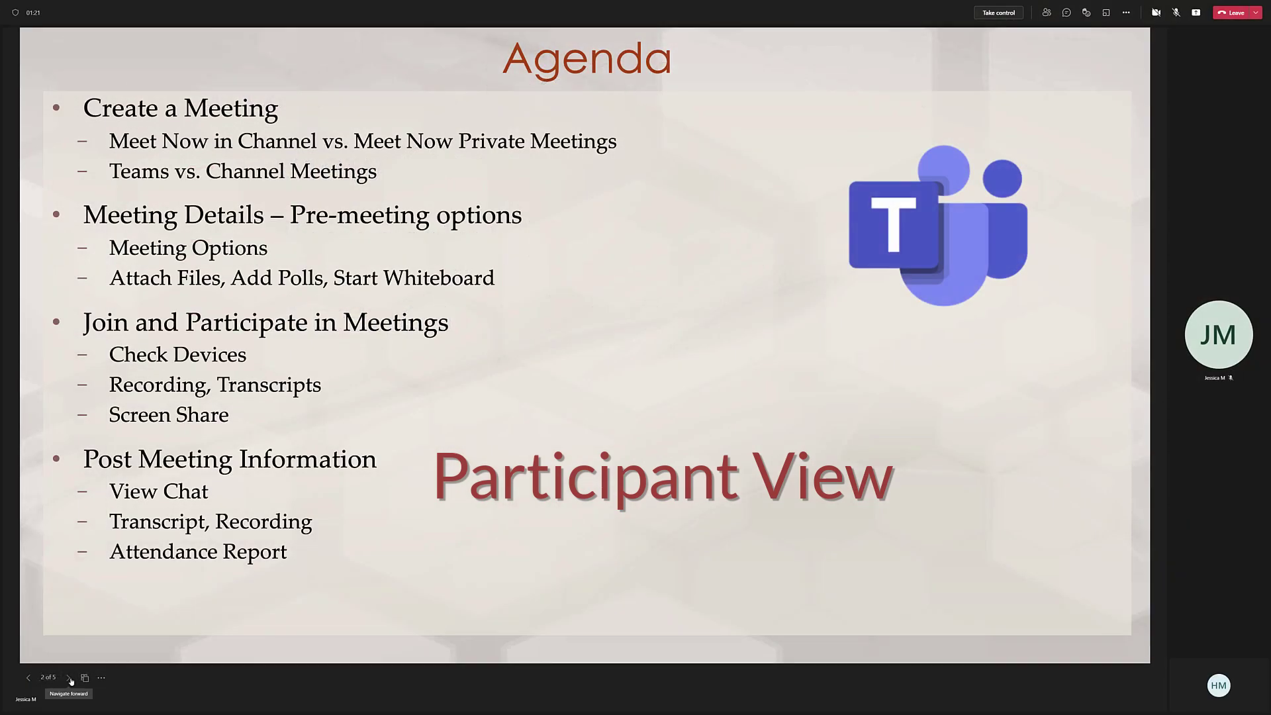
In the participant's view, browse ahead to slide 4 and sync back to the presenter's slide
{"action": "left_click", "coordinate": [69, 678]}
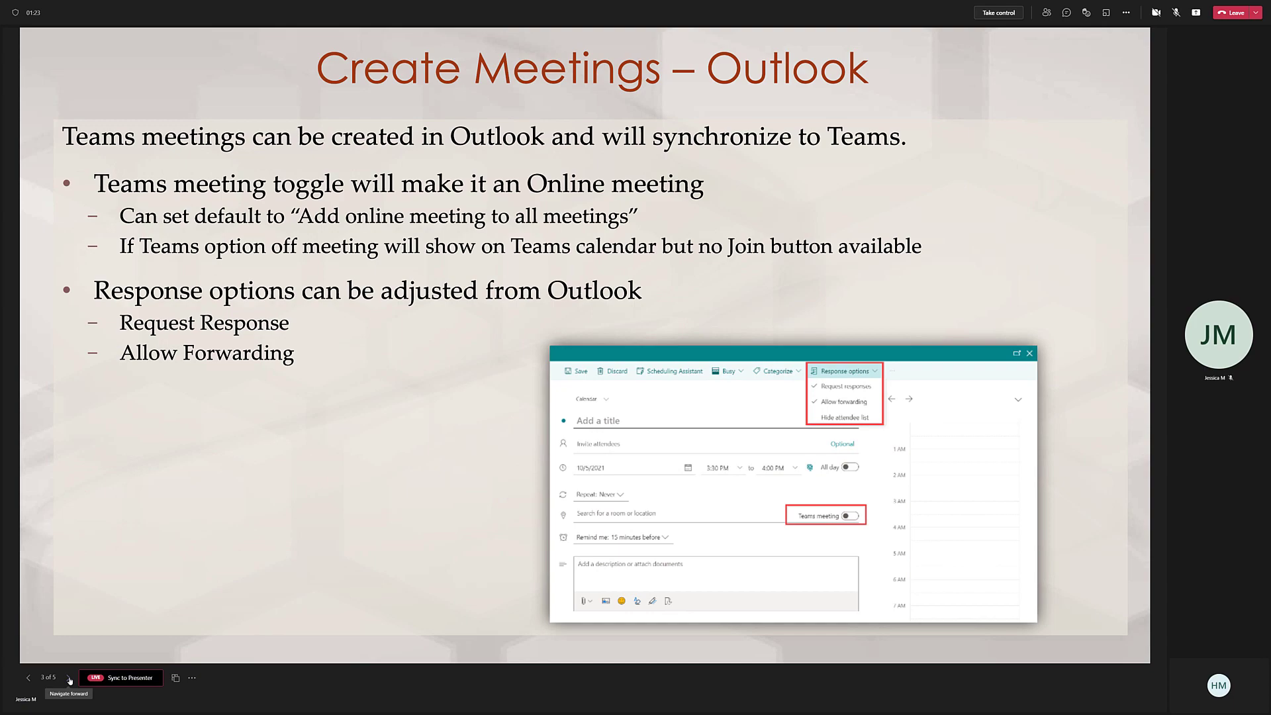
{"action": "left_click", "coordinate": [69, 678]}
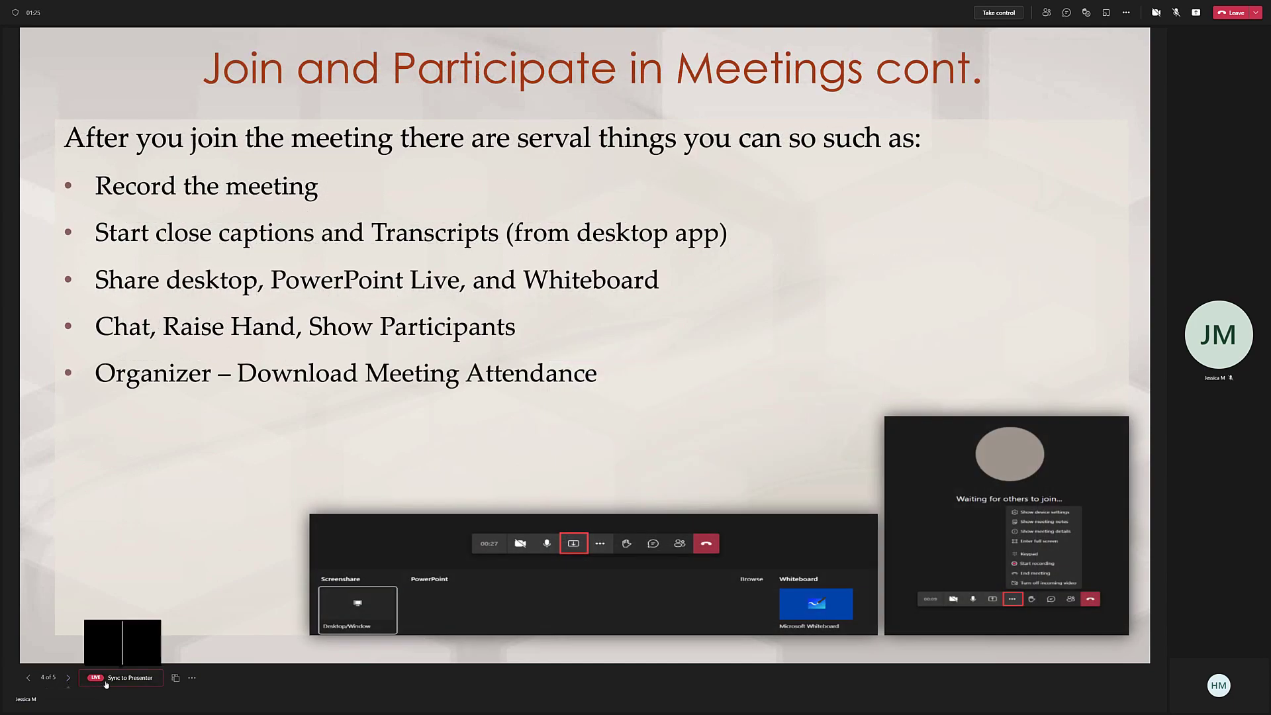
{"action": "left_click", "coordinate": [105, 682]}
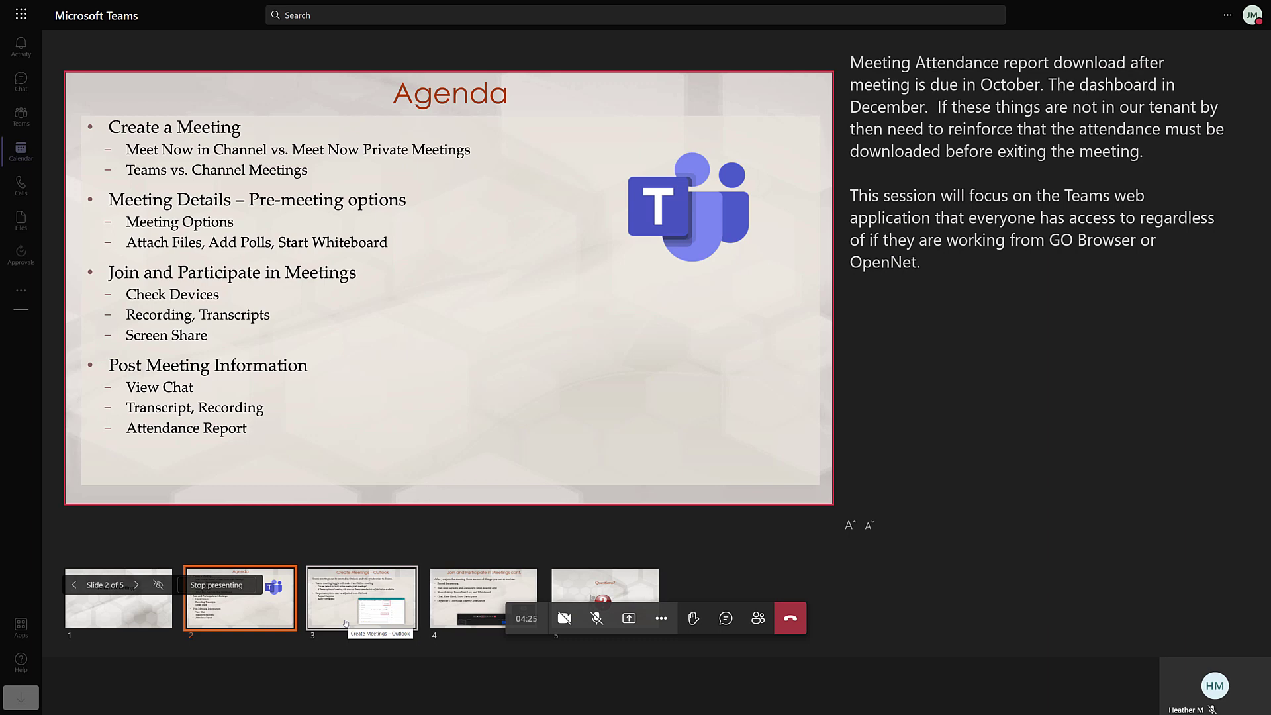
Present slide 3, Create Meetings – Outlook, and maximize the participant's meeting window
{"action": "left_click", "coordinate": [345, 623]}
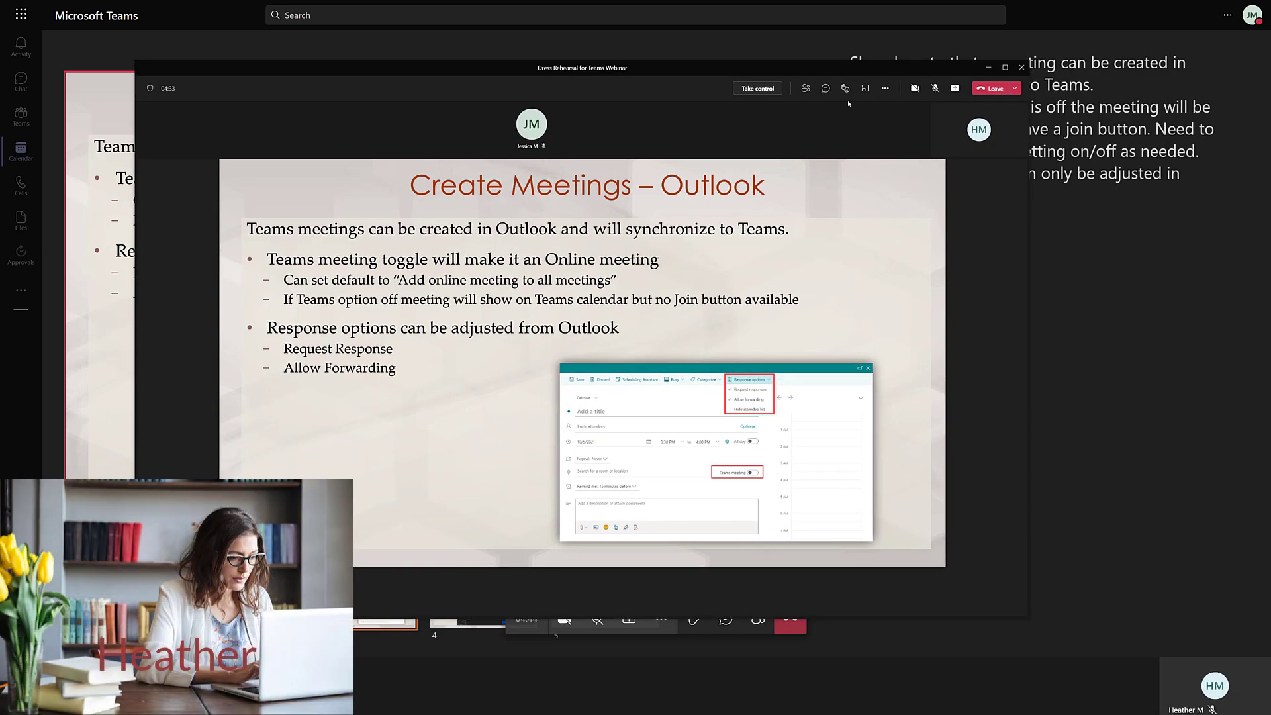
{"action": "left_click", "coordinate": [1005, 67]}
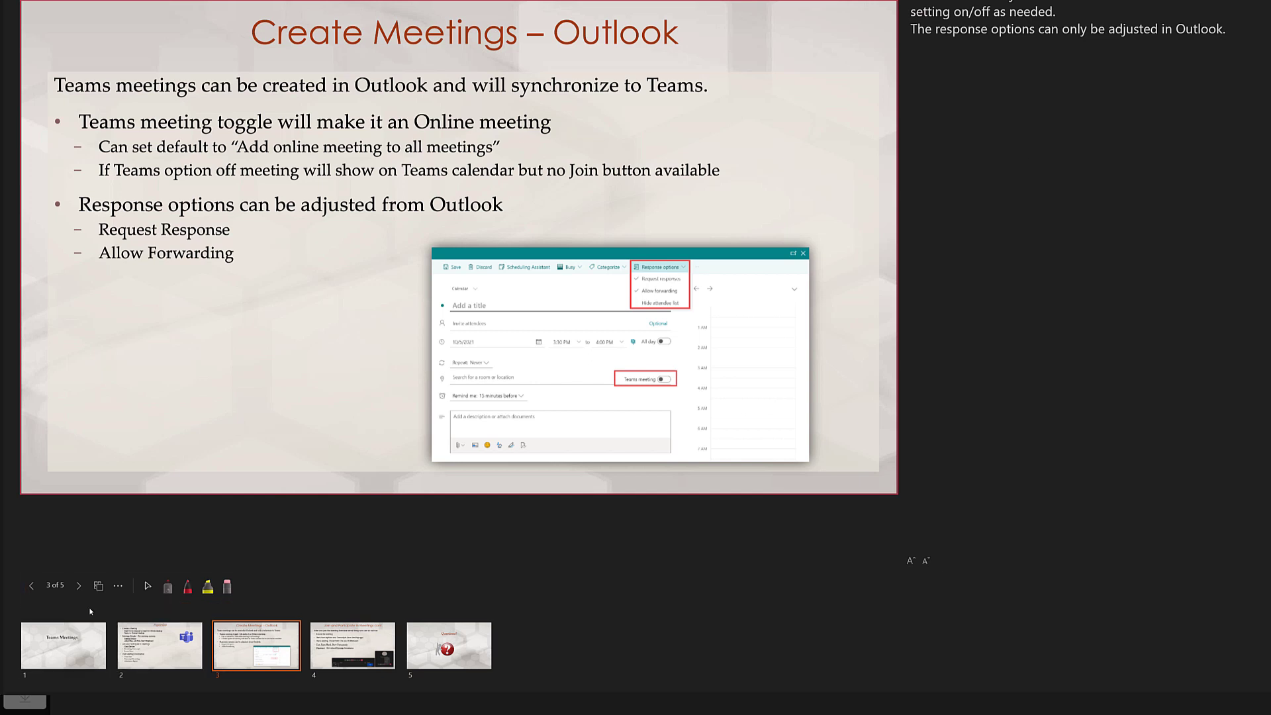
Point over the empty area below the Allow Forwarding bullet on slide 3 with the laser pointer
{"action": "left_click", "coordinate": [168, 587]}
{"action": "mouse_move", "coordinate": [242, 338]}
{"action": "left_mouse_down"}
{"action": "mouse_move", "coordinate": [296, 298]}
{"action": "mouse_move", "coordinate": [206, 303]}
{"action": "mouse_move", "coordinate": [295, 279]}
{"action": "mouse_move", "coordinate": [316, 252]}
{"action": "mouse_move", "coordinate": [286, 241]}
{"action": "mouse_move", "coordinate": [274, 251]}
{"action": "left_mouse_up"}
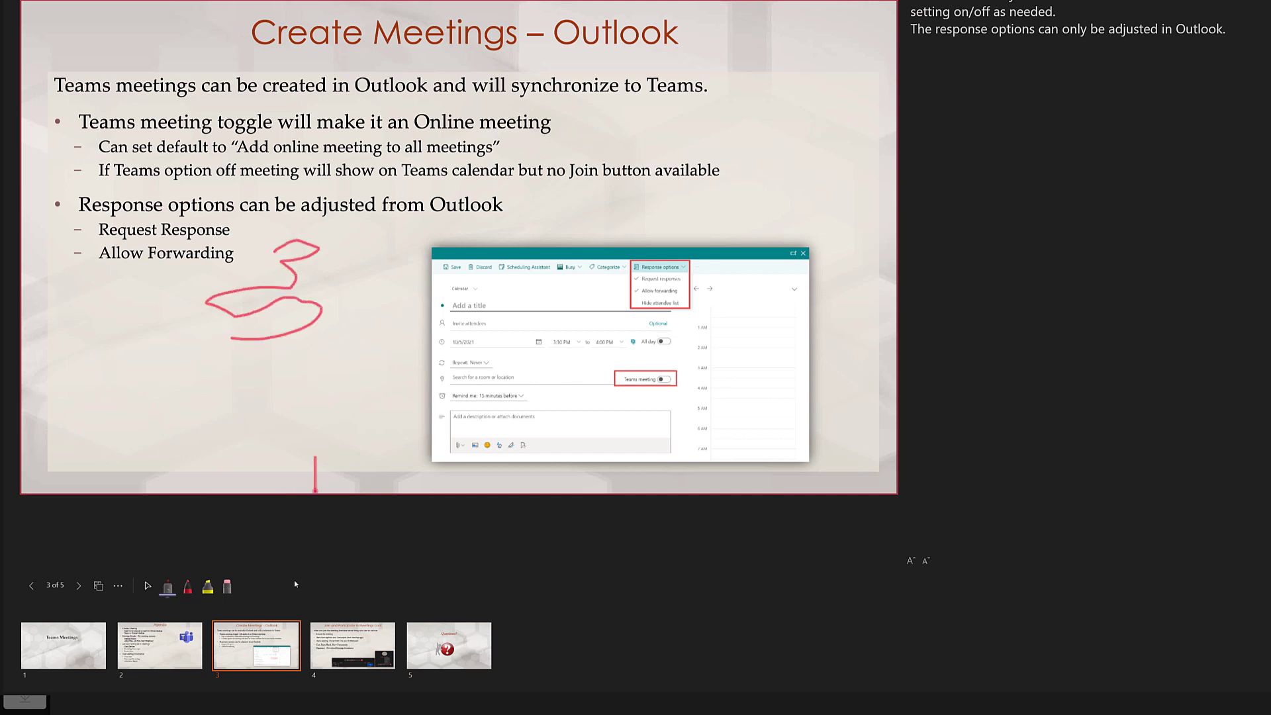
Draw a red pen line below the bullets on slide 3 and highlight the Request Response bullet in yellow
{"action": "left_click", "coordinate": [166, 592]}
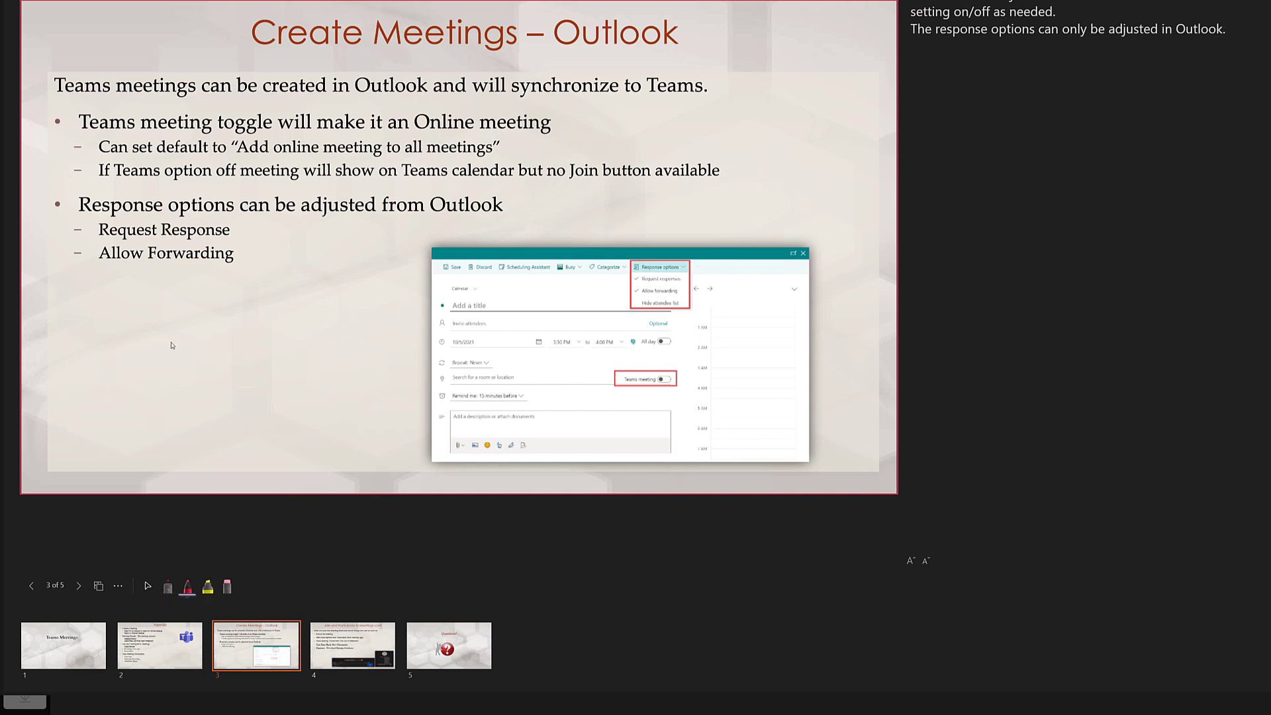
{"action": "left_click_drag", "start_coordinate": [157, 318], "coordinate": [280, 315]}
{"action": "left_click", "coordinate": [207, 587]}
{"action": "left_click_drag", "start_coordinate": [96, 231], "coordinate": [248, 232]}
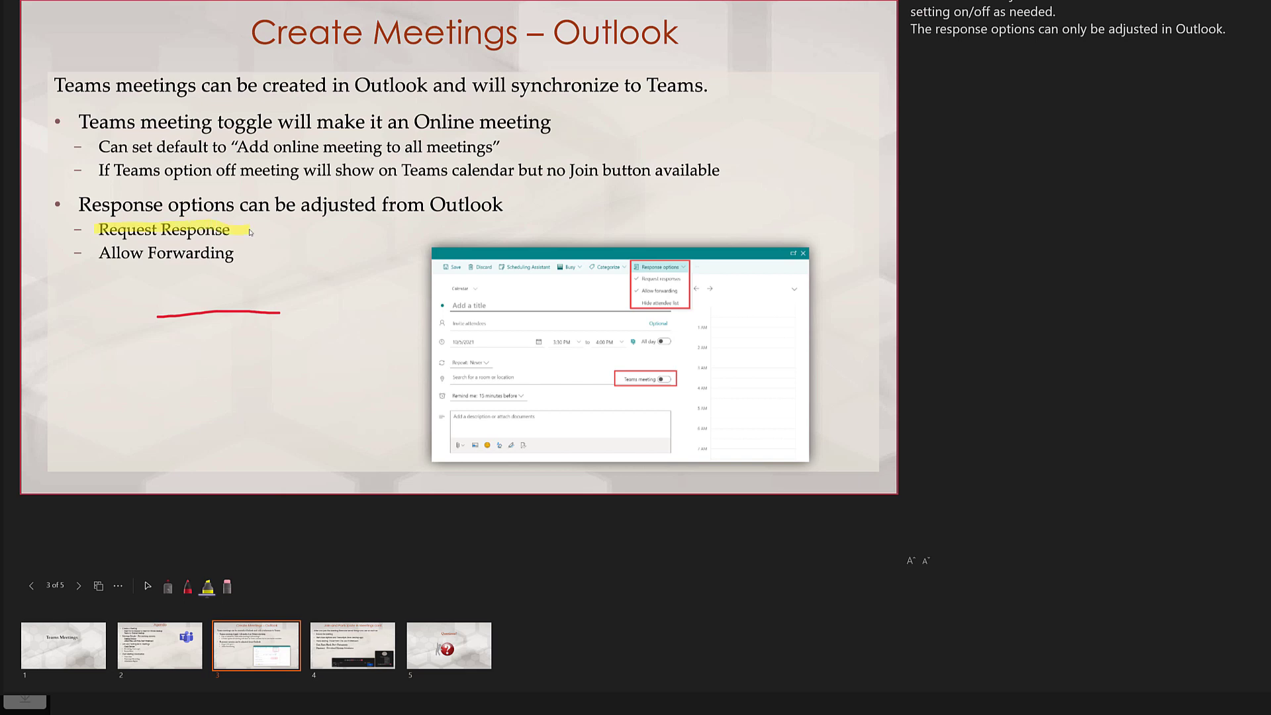
Erase all ink on slide 3
{"action": "left_click", "coordinate": [227, 587]}
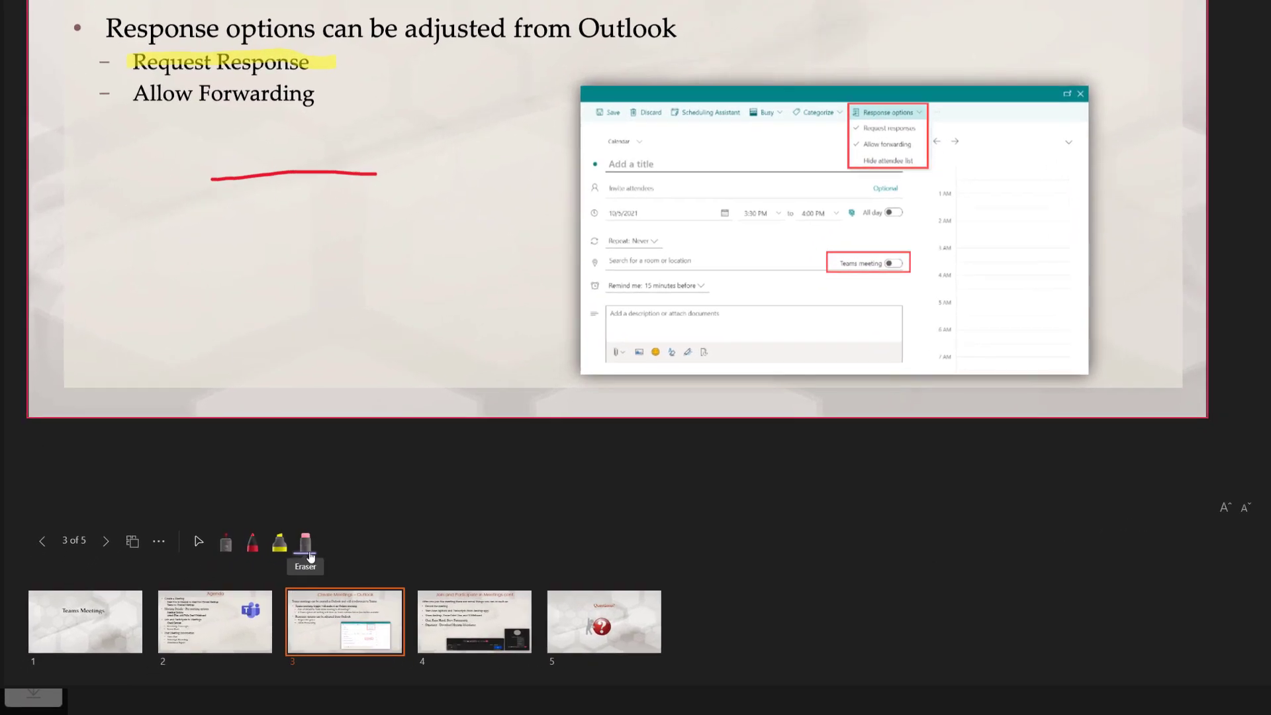
{"action": "left_click", "coordinate": [230, 593]}
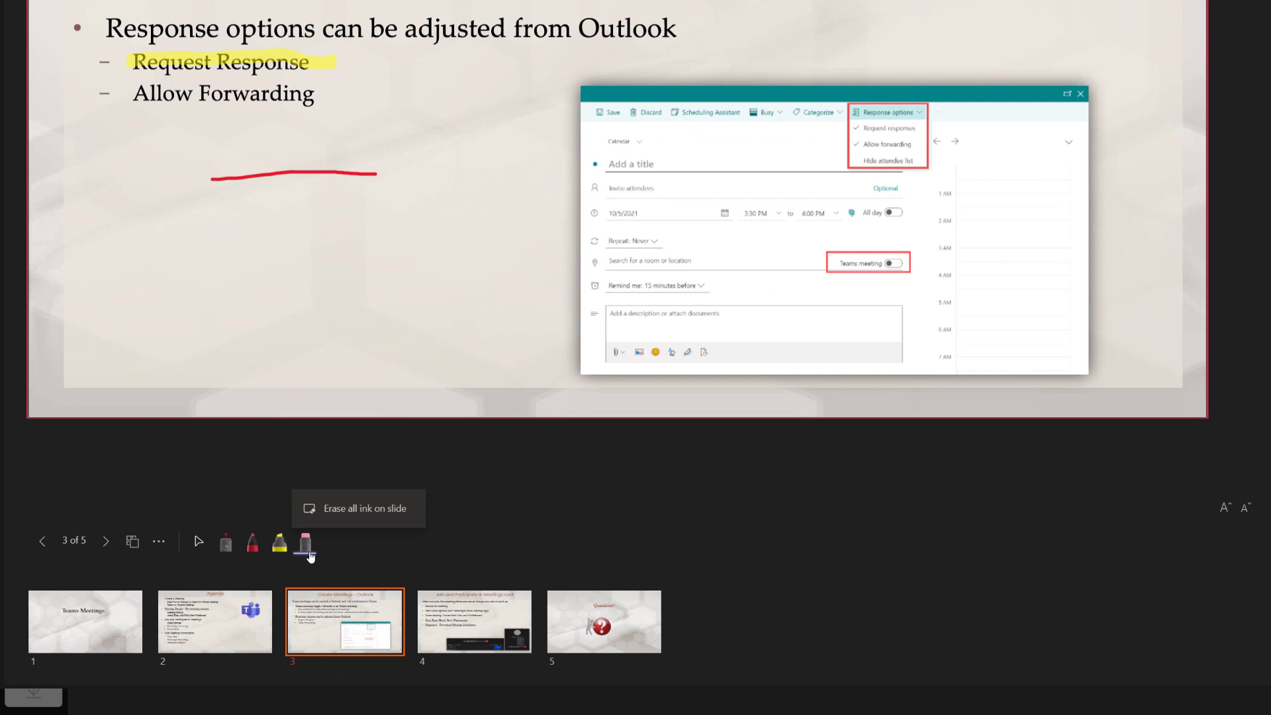
{"action": "left_click", "coordinate": [334, 520]}
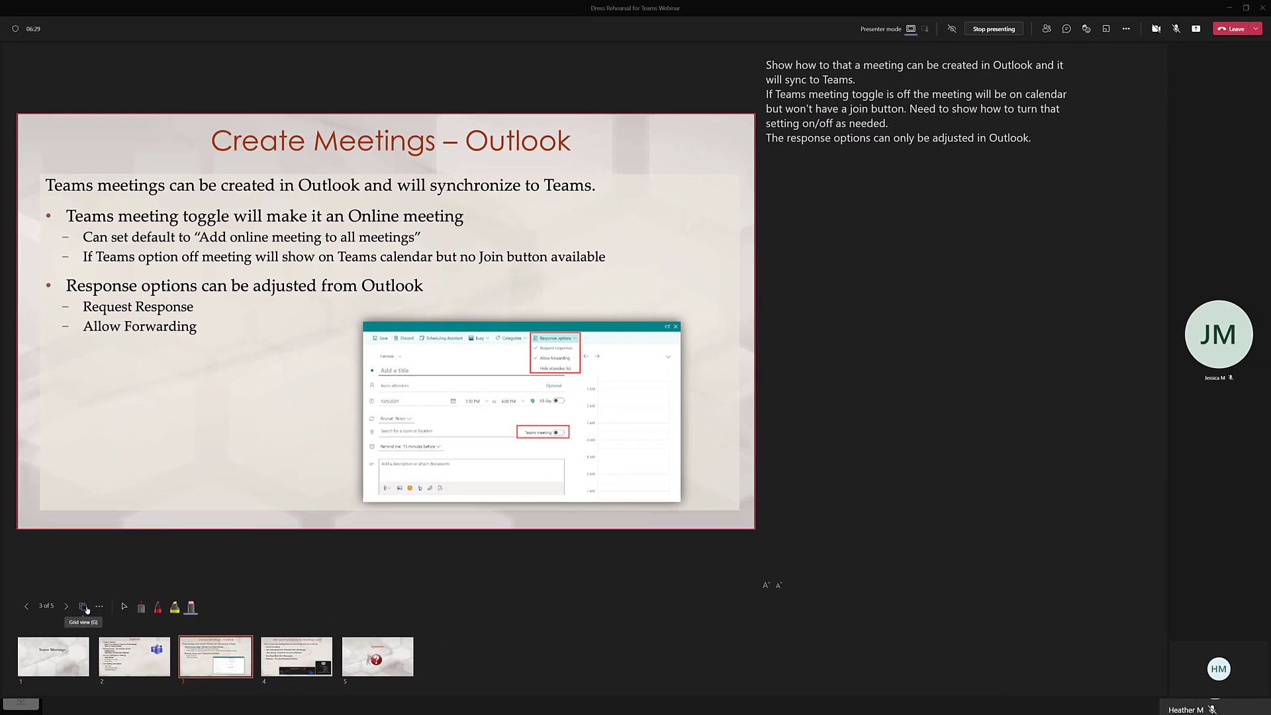
Show the presentation's slides in grid view
{"action": "left_click", "coordinate": [132, 543]}
{"action": "key", "text": "Right"}
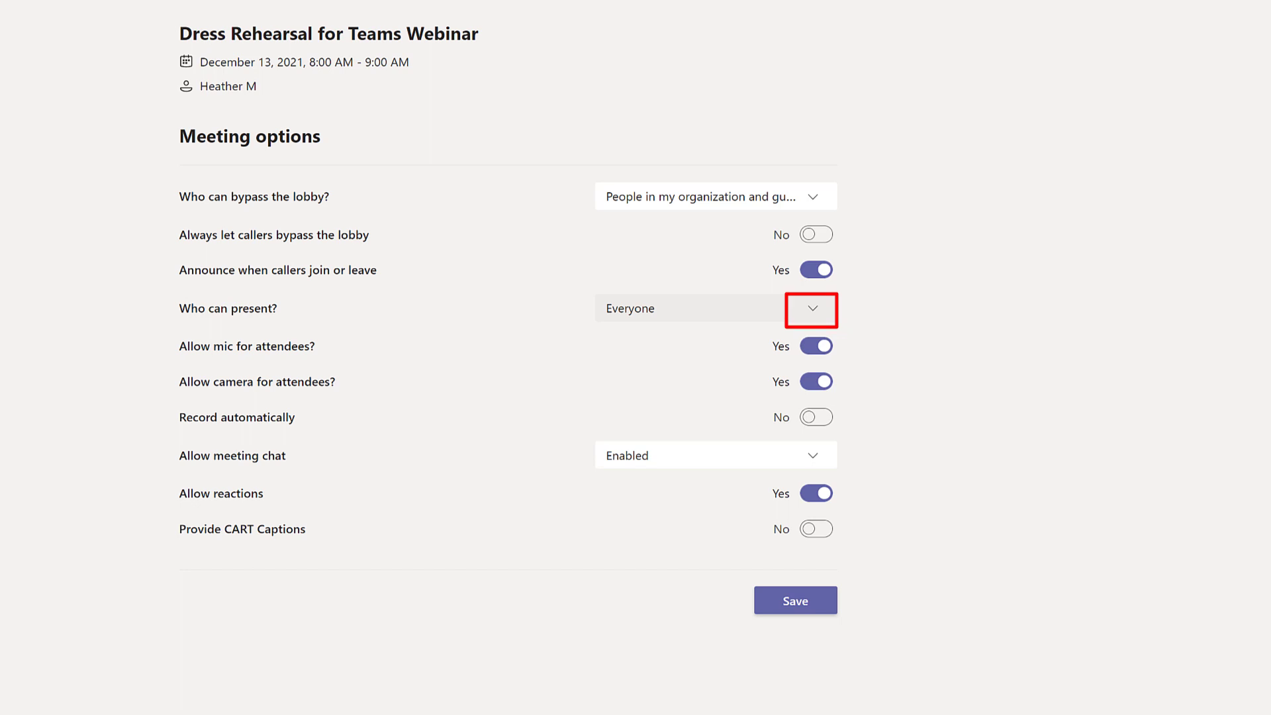
Set who can present to Specific people in the meeting options of Dress Rehearsal for Teams Webinar
{"action": "key", "text": "Return"}
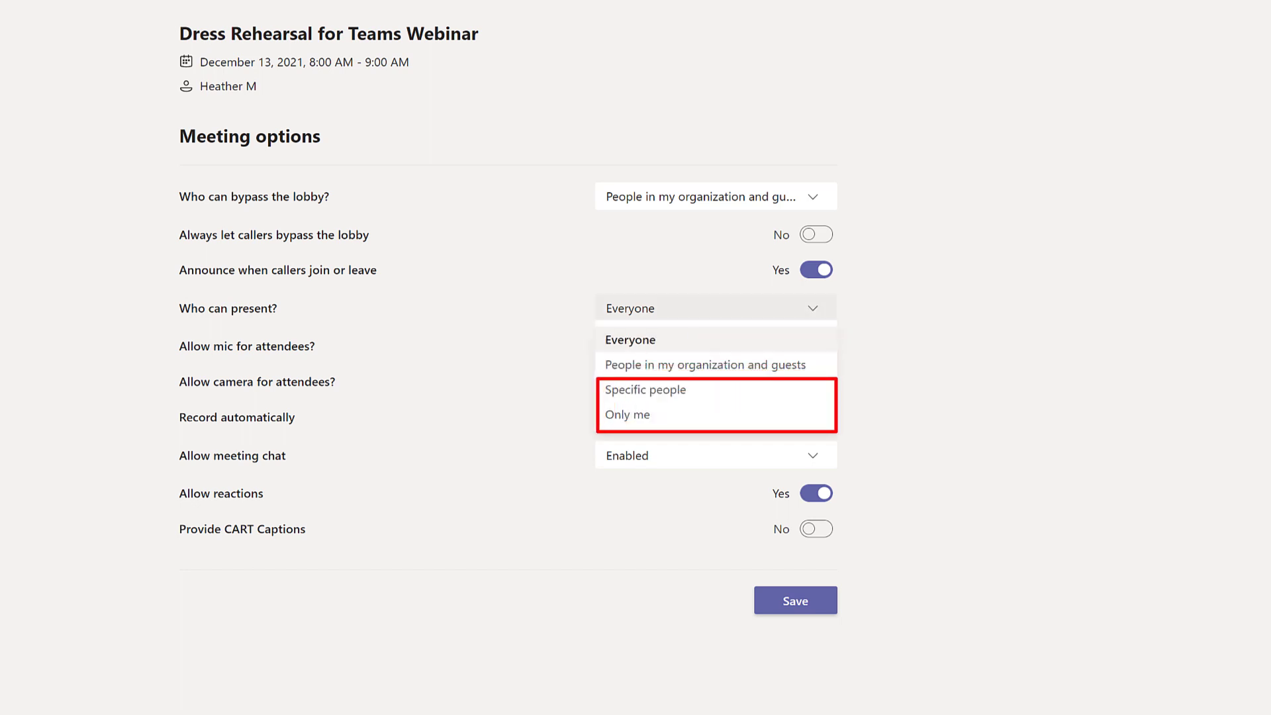
{"action": "key", "text": "Down"}
{"action": "key", "text": "Down"}
{"action": "key", "text": "Down"}
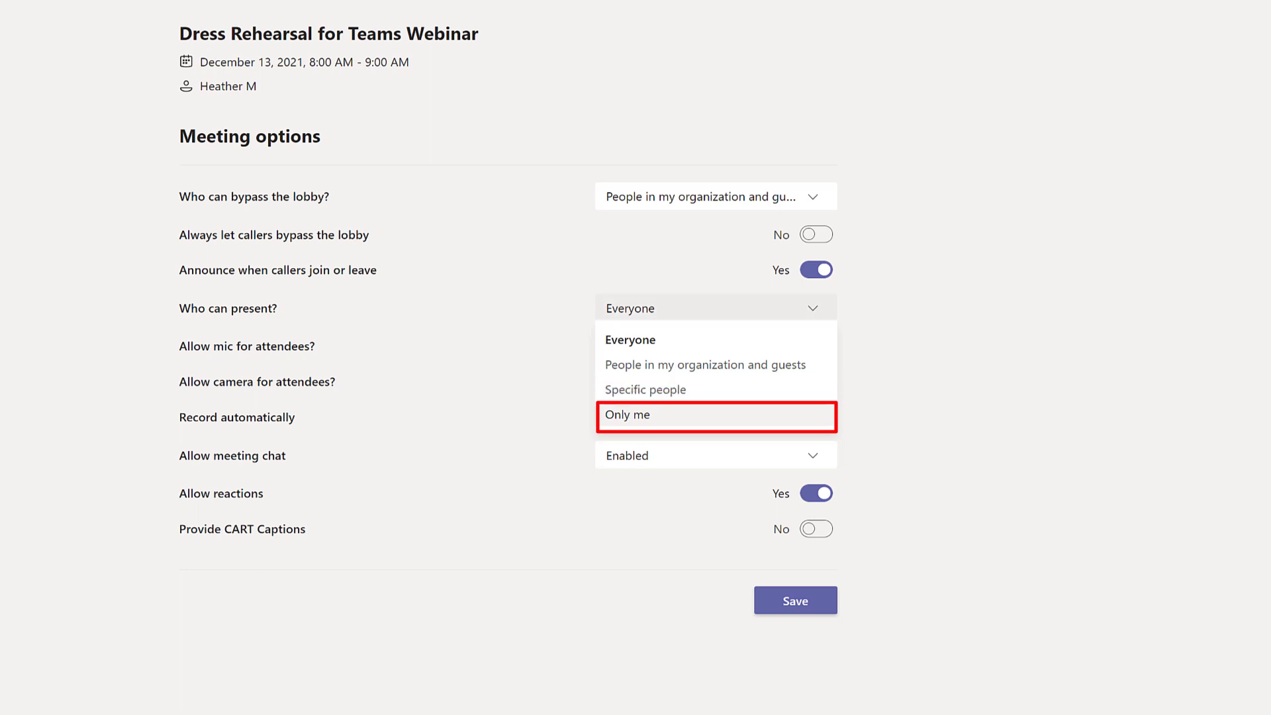
{"action": "key", "text": "Up"}
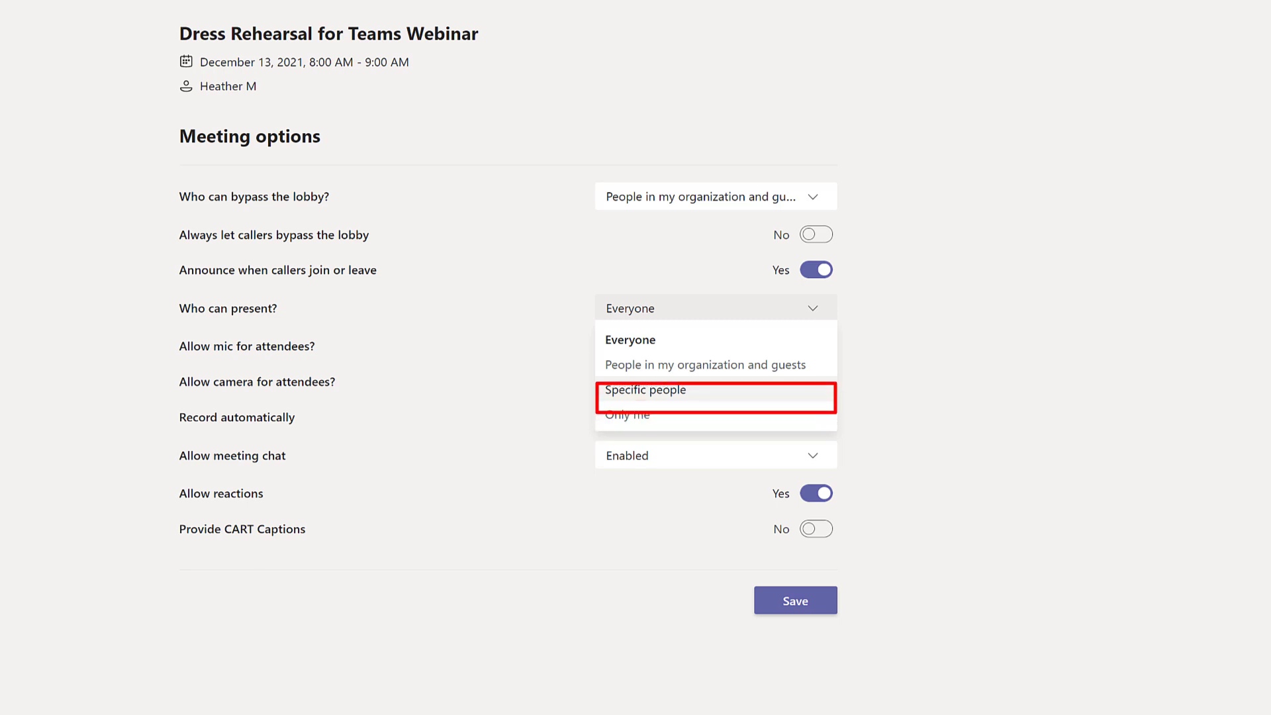
{"action": "key", "text": "Return"}
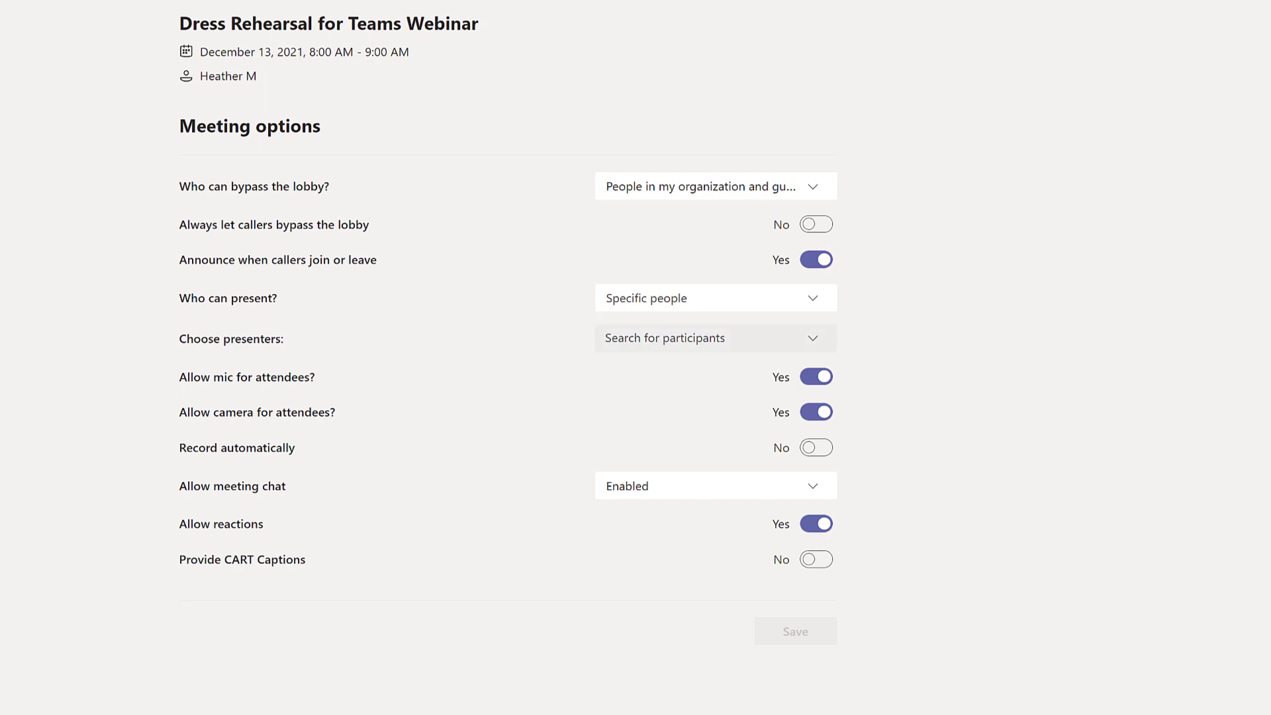
Search for the co-presenter by name, add that person as a chosen presenter, and save the meeting options
{"action": "key", "text": "Tab"}
{"action": "type", "text": "je"}
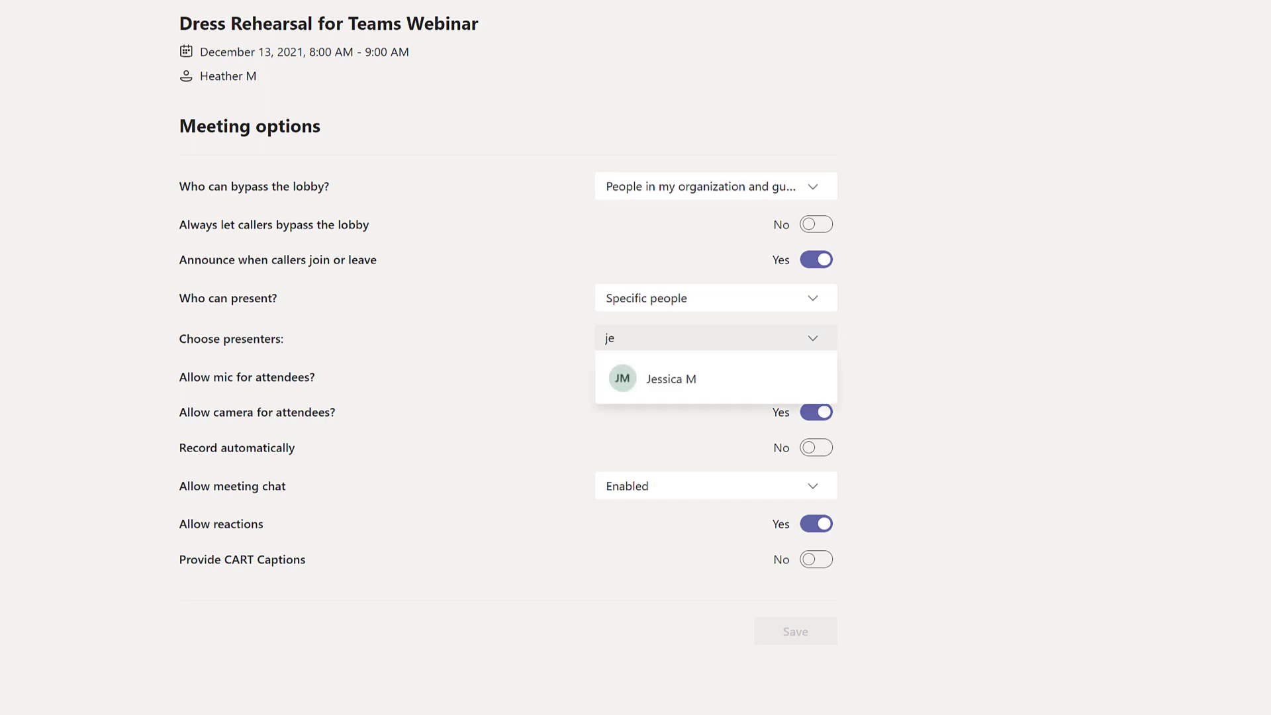
{"action": "key", "text": "Down"}
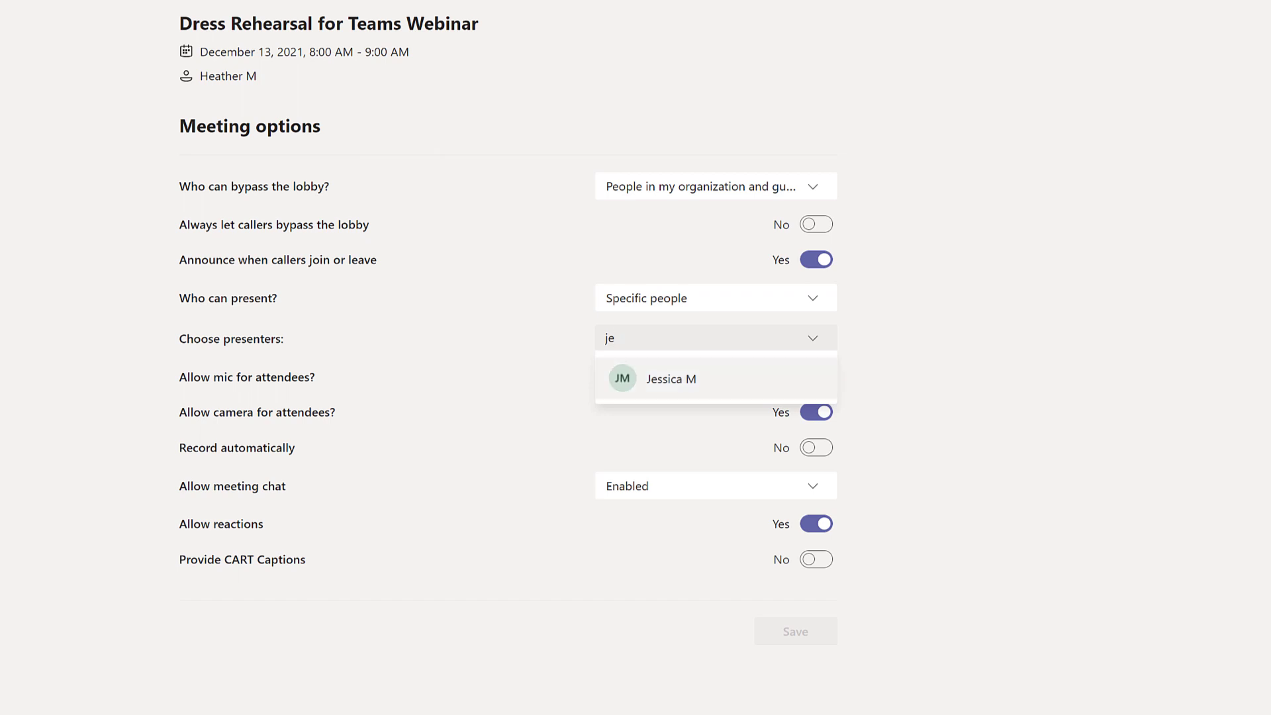
{"action": "key", "text": "Return"}
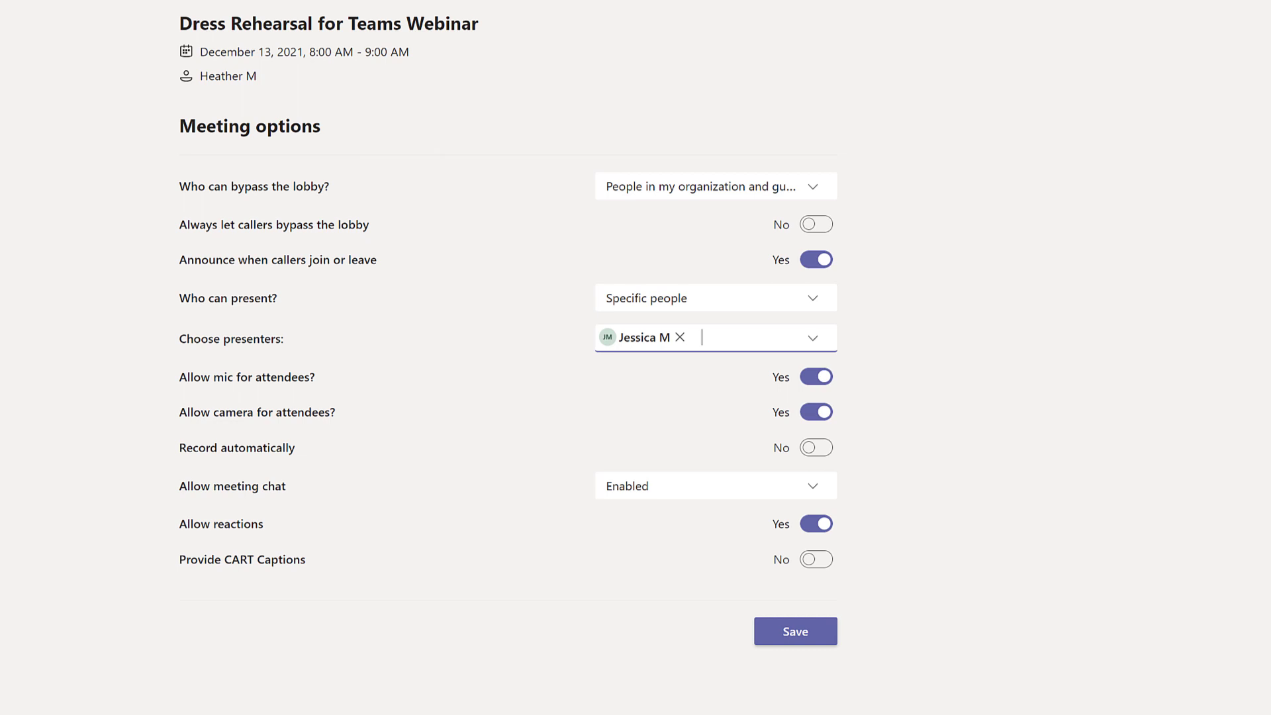
{"action": "left_click", "coordinate": [795, 631]}
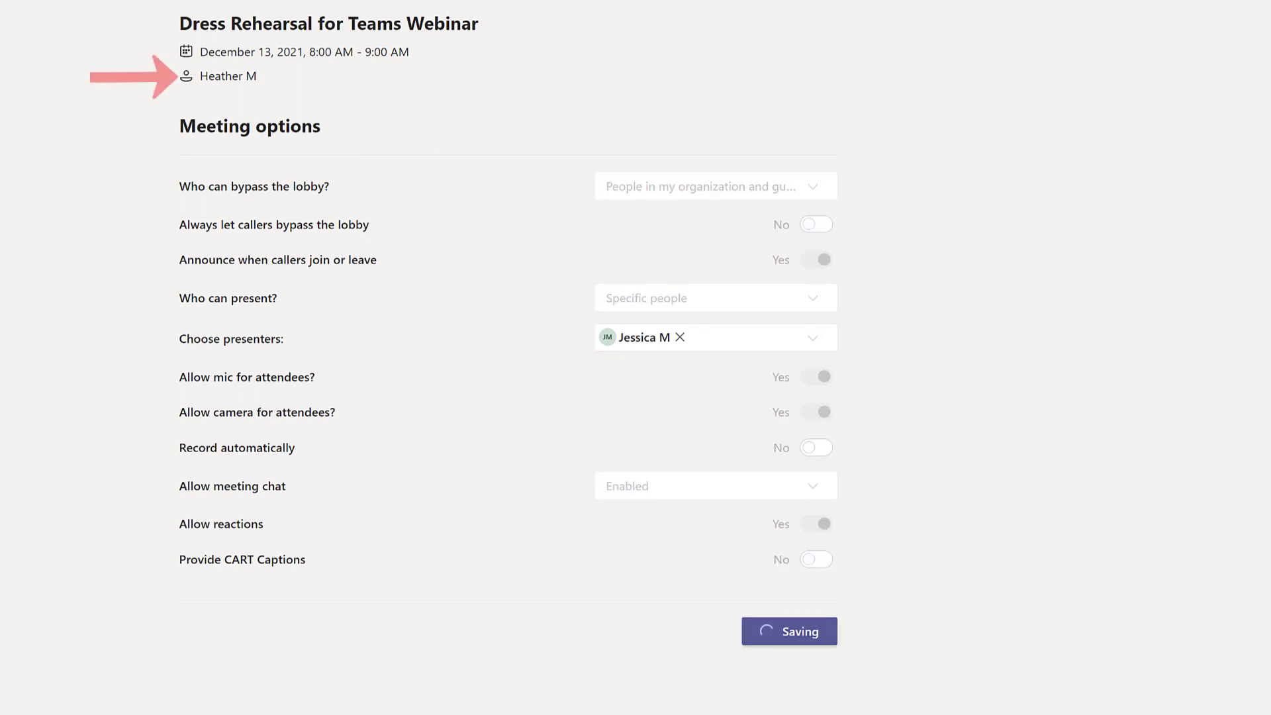